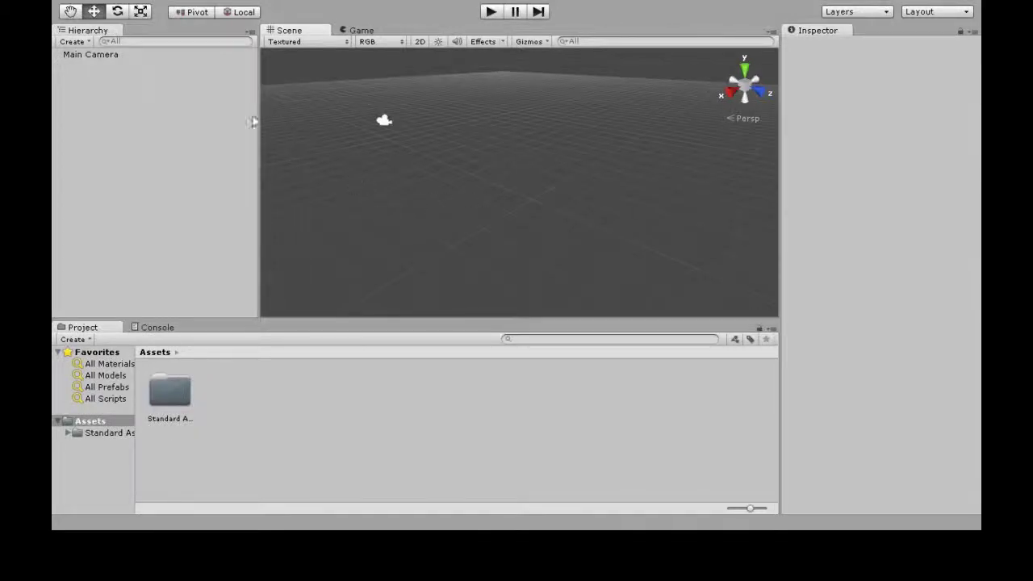
Step: Create a new project named 'supergame' with the Character Controller package included
click(68, 4)
click(119, 85)
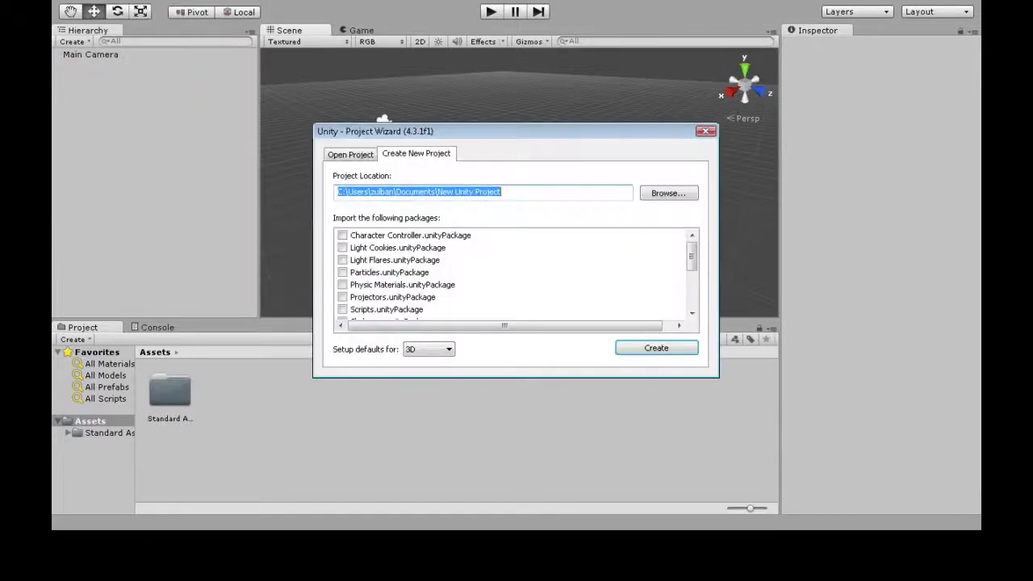
click(342, 235)
drag(439, 191, 501, 191)
text(supergam)
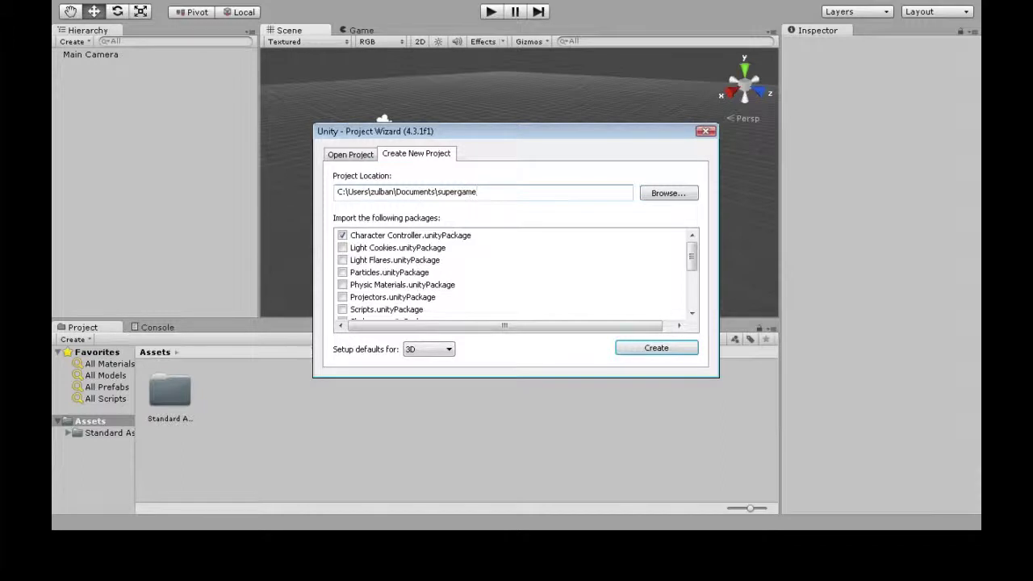
click(642, 349)
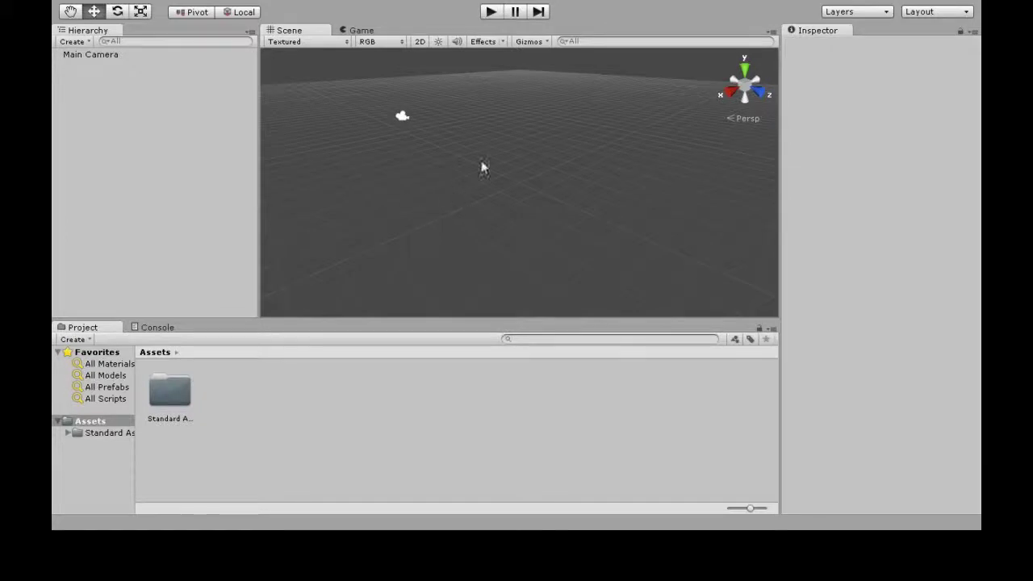
Step: Add a cube to the scene and drag it around with its move arrows
click(172, 1)
mouse_move(184, 25)
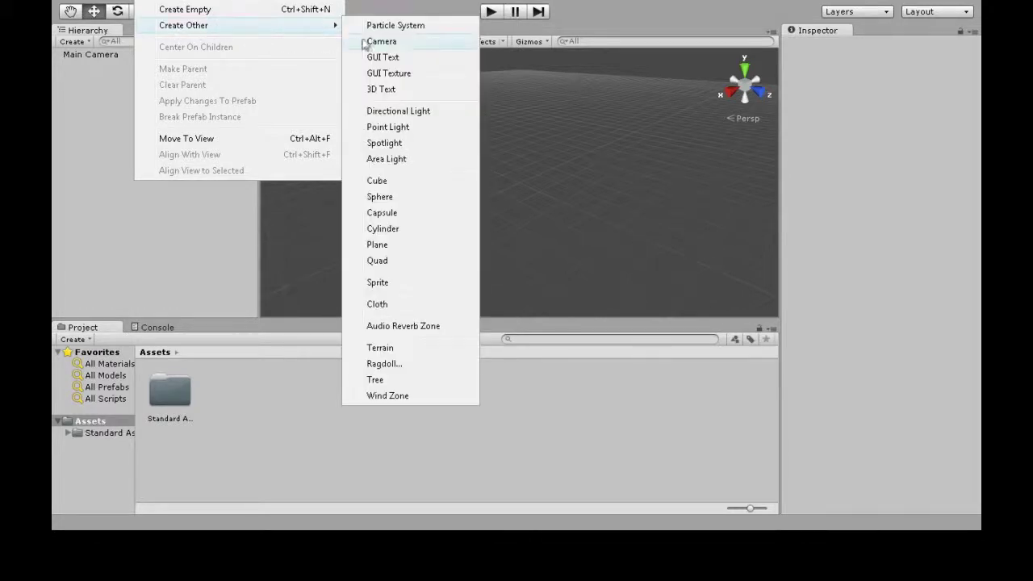
click(418, 190)
drag(565, 202, 495, 209)
drag(496, 171, 496, 173)
mouse_move(492, 115)
mouse_down()
mouse_move(500, 84)
mouse_move(507, 119)
mouse_up()
Step: Set the cube's position to 0, 0, 0 and its X scale to 4
click(868, 85)
text(0)
key(Tab)
text(0)
key(Tab)
text(0)
click(861, 111)
text(4)
Step: Zoom, pan, orbit and fly the Scene view around the long cube
scroll(635, 179, up, 1)
scroll(635, 182, up, 2)
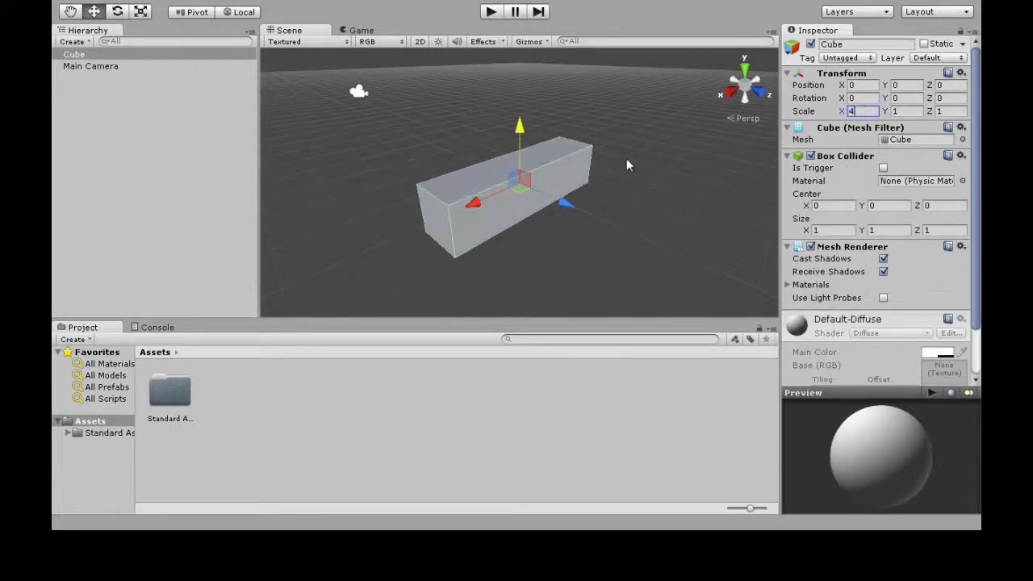
scroll(613, 172, down, 2)
scroll(612, 162, down, 2)
scroll(593, 173, up, 1)
scroll(584, 179, up, 2)
scroll(582, 179, down, 2)
scroll(585, 178, down, 1)
scroll(578, 176, up, 1)
scroll(575, 178, up, 2)
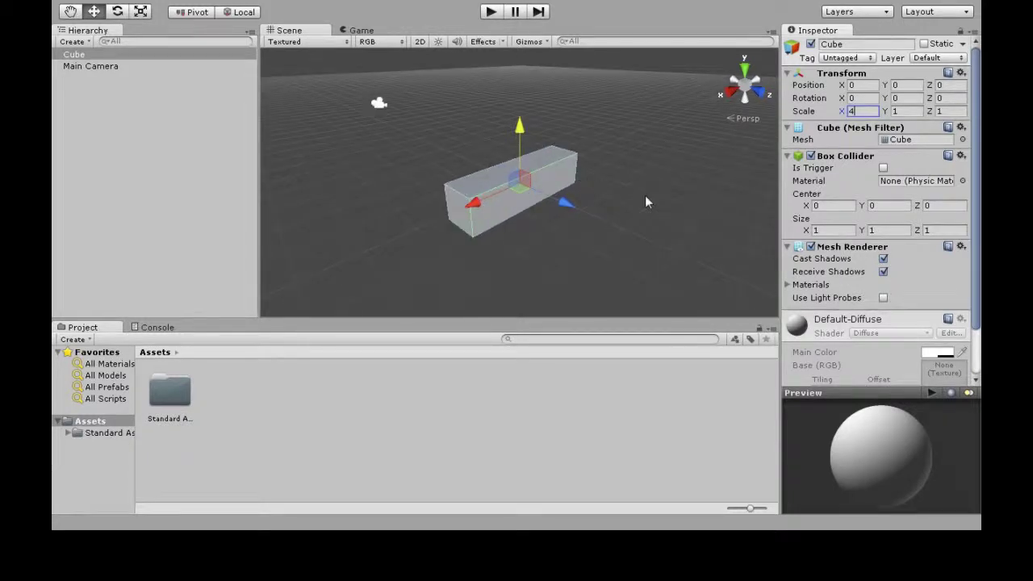
mouse_move(645, 200)
middle_down()
mouse_move(682, 108)
mouse_move(637, 181)
middle_up()
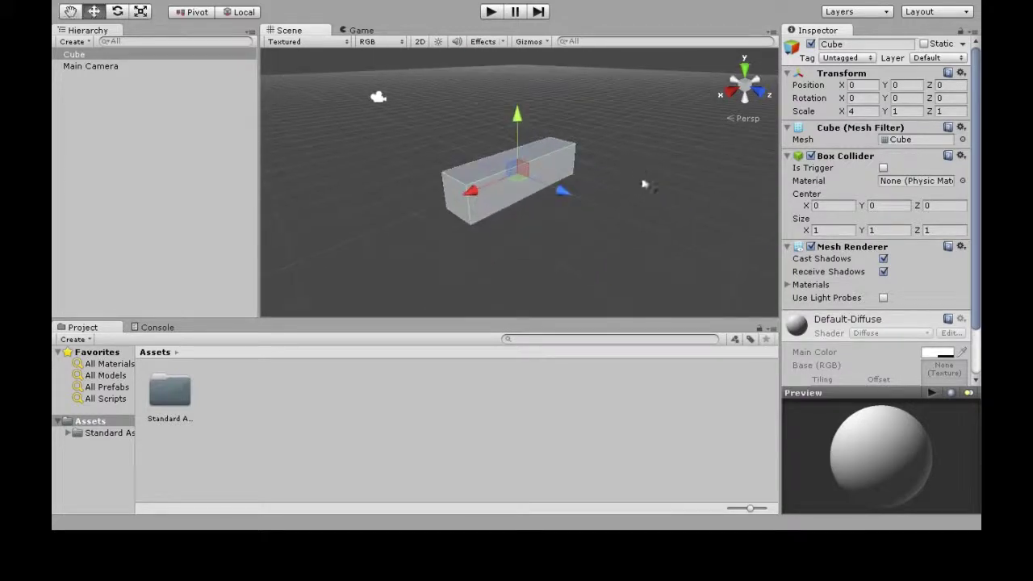
mouse_move(619, 160)
alt+mouse_down()
mouse_move(669, 139)
mouse_move(616, 142)
alt+mouse_up()
key(Up)
key(Up)
key(Up)
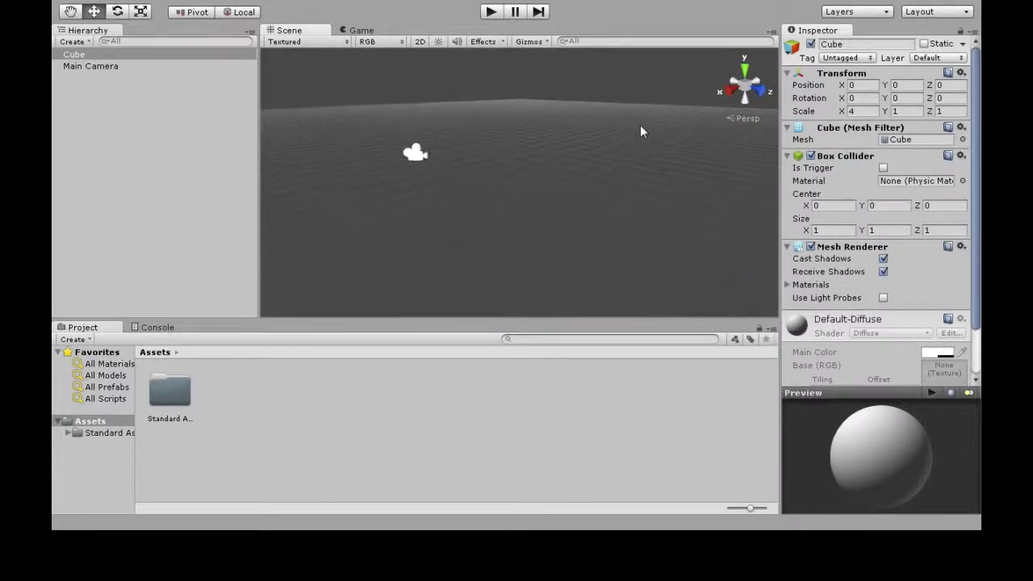
key(Down)
key(Down)
key(Right)
key(Up)
key(Left)
key(Down)
key(Up)
key(Up)
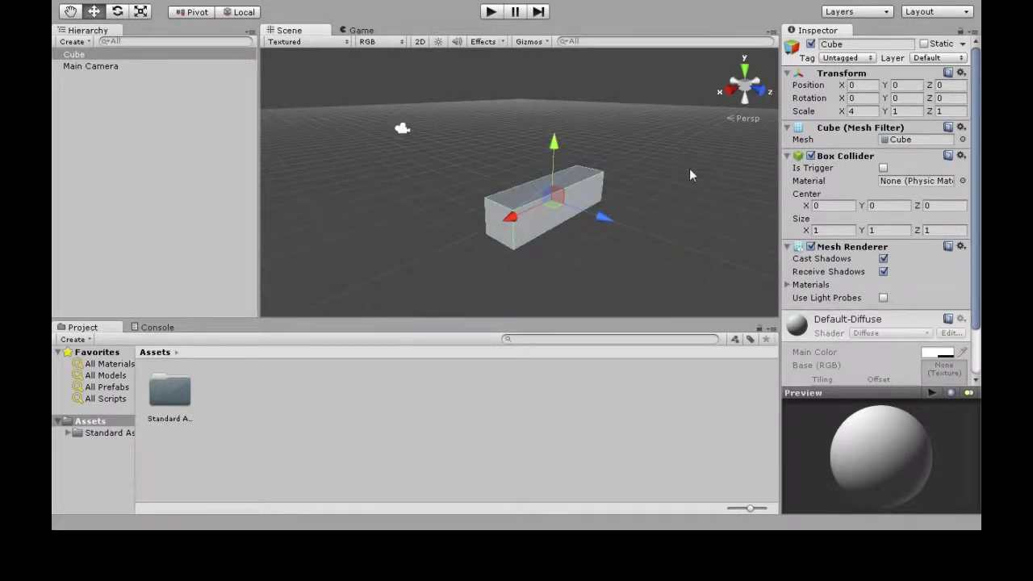
middle_drag(653, 212, 585, 182)
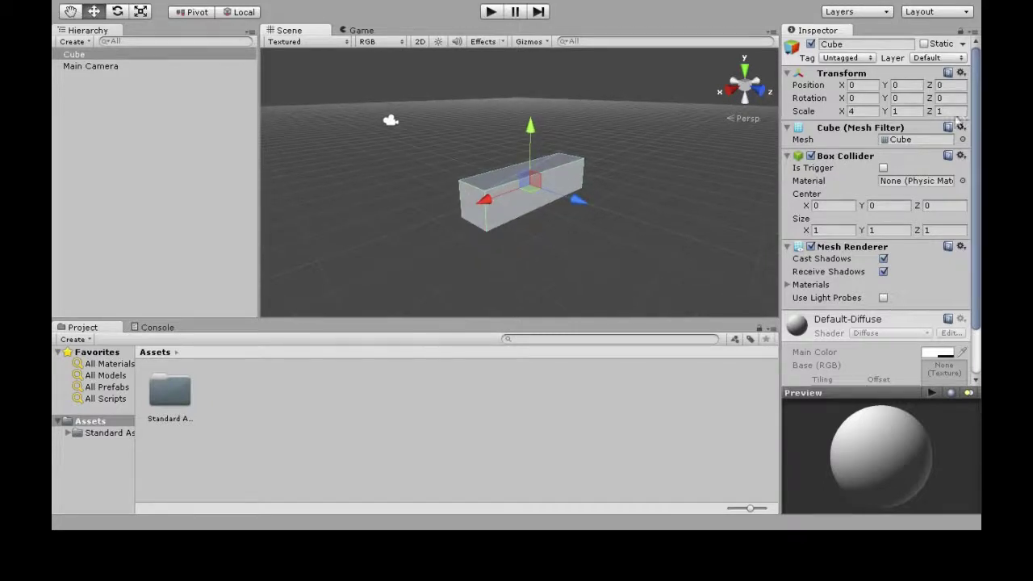
Step: Add a plane floor, then raise the cube above it and push it back along Z
click(208, 3)
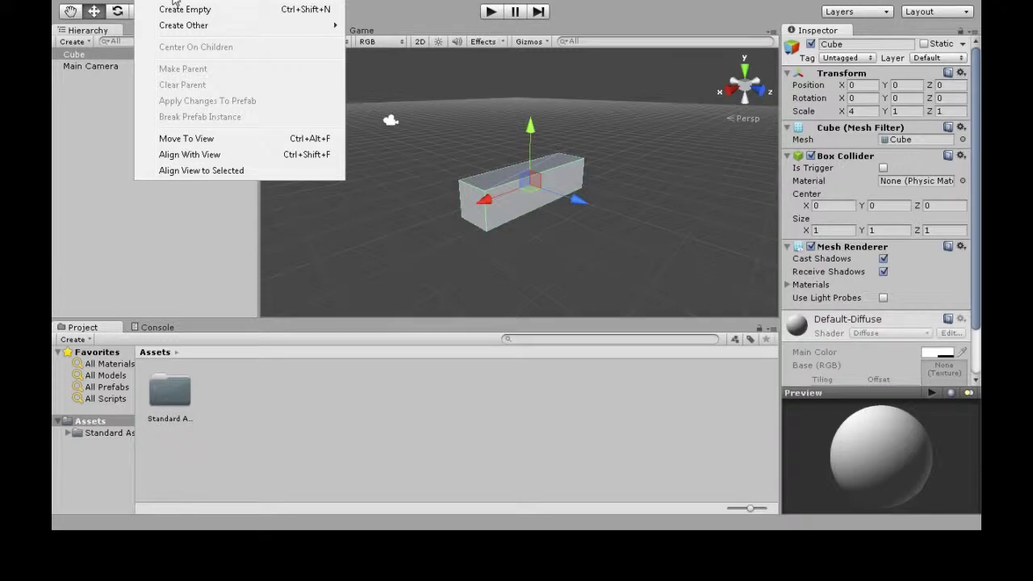
mouse_move(184, 25)
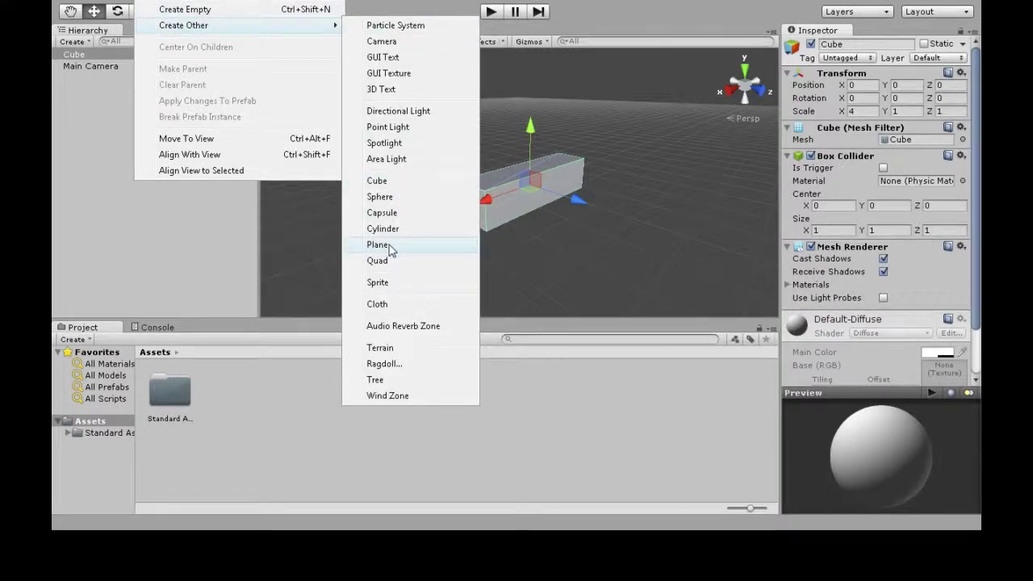
click(389, 245)
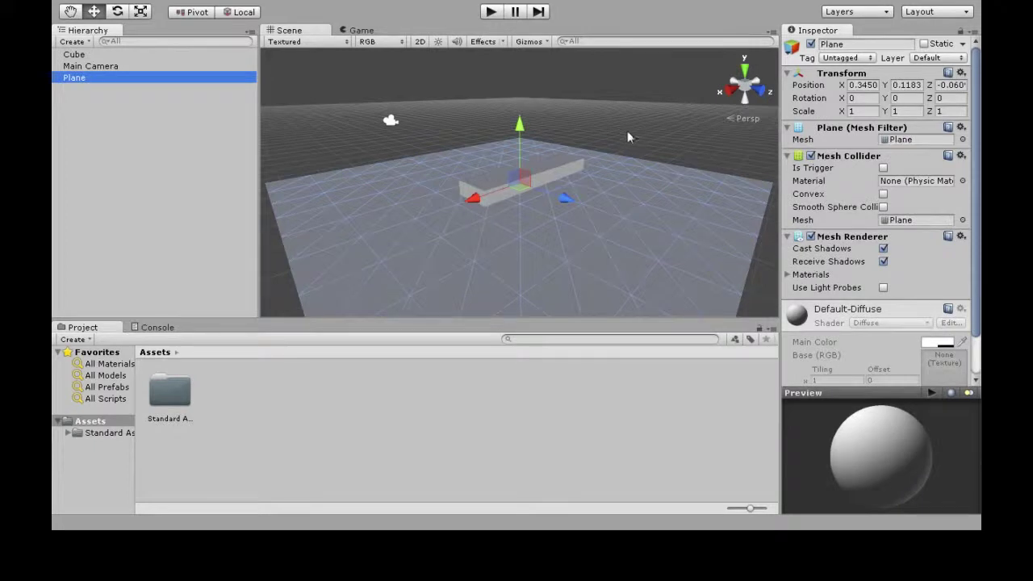
click(552, 164)
drag(529, 129, 532, 104)
drag(583, 175, 501, 164)
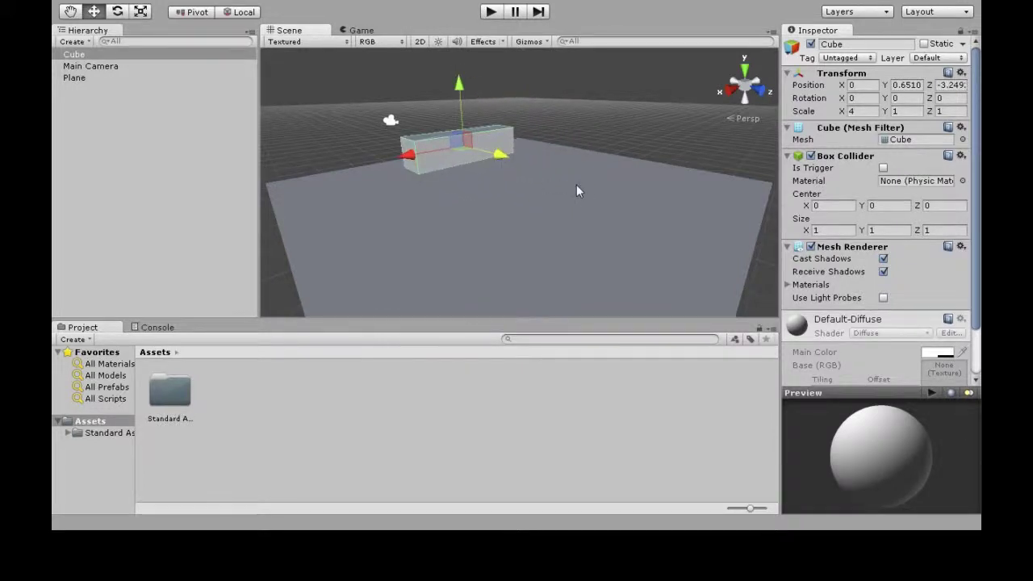
click(577, 184)
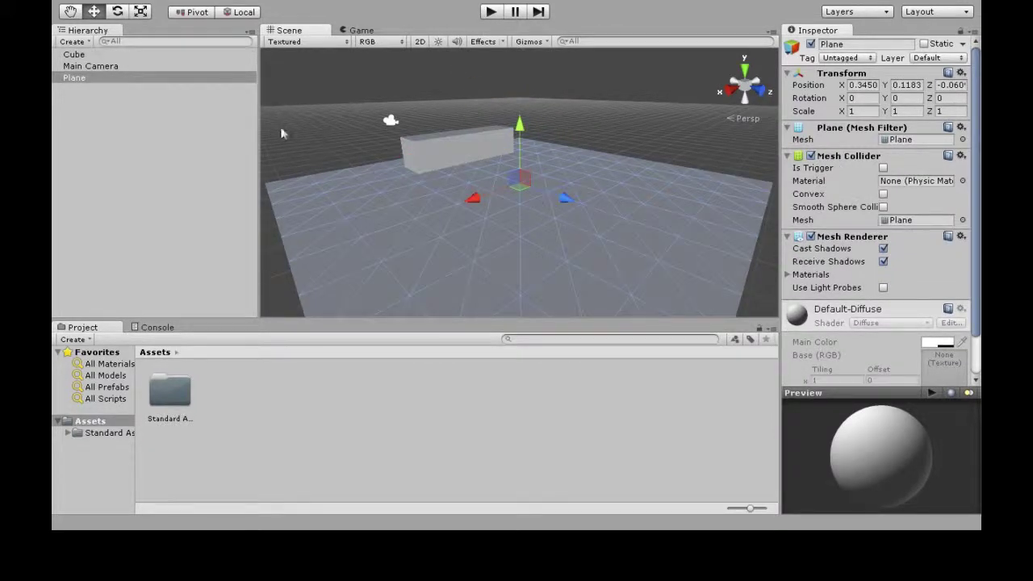
click(168, 3)
mouse_move(184, 25)
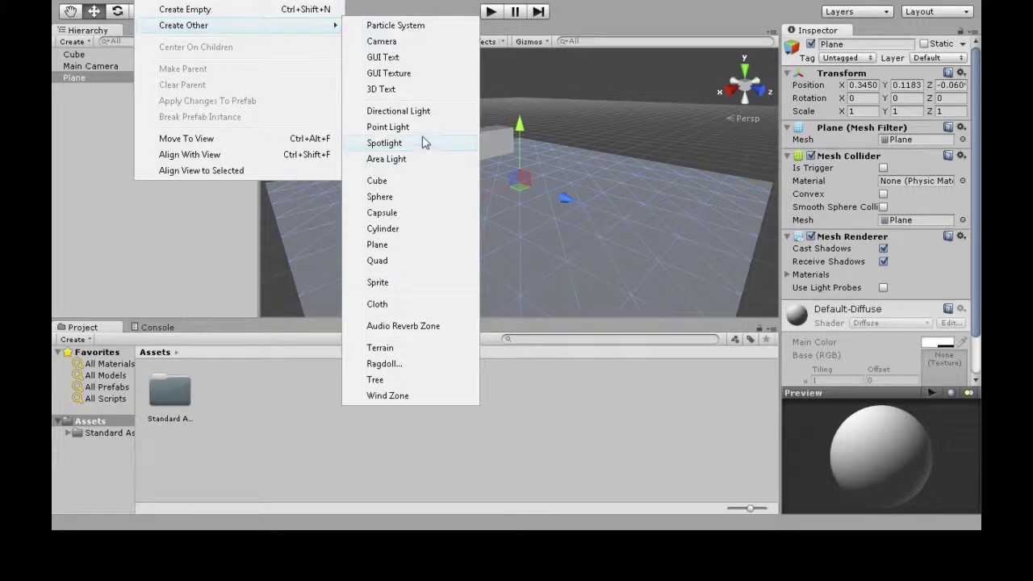
Step: Add a point light and drag it up above the floor and along Z
click(421, 127)
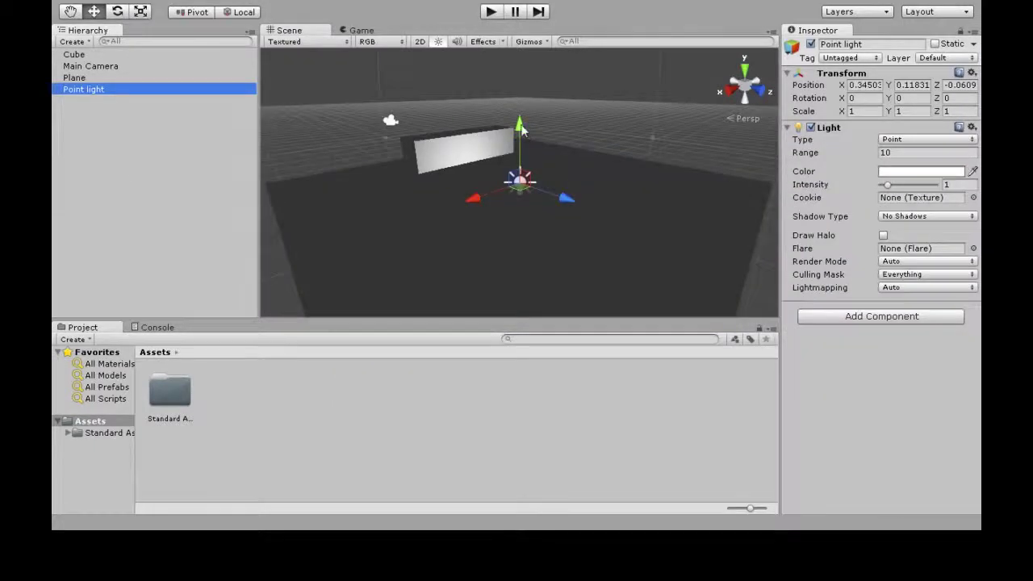
drag(520, 129, 575, 134)
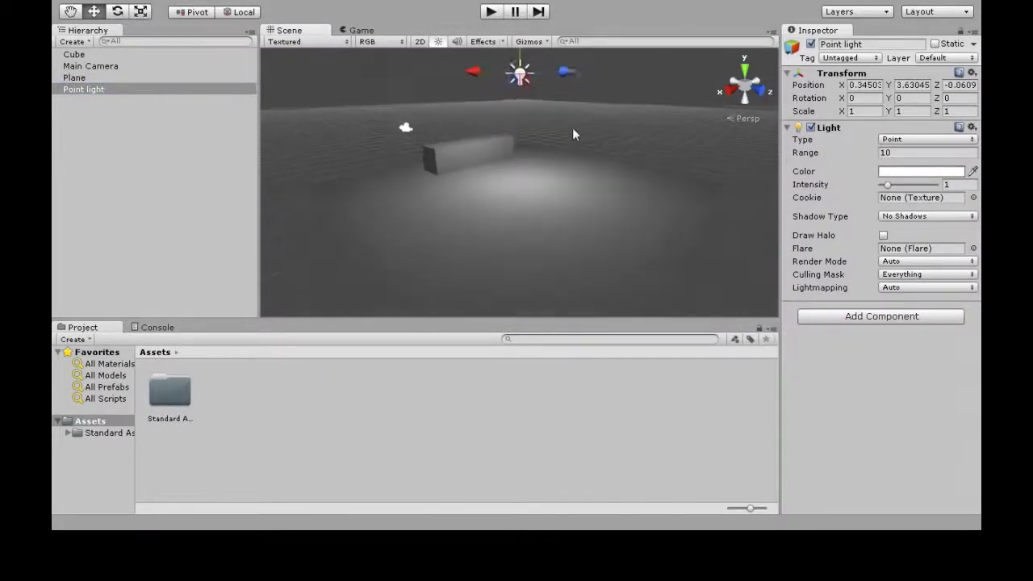
mouse_move(566, 80)
mouse_down()
mouse_move(599, 82)
mouse_move(572, 121)
mouse_up()
click(482, 84)
Step: Test-play the scene in Game view, then stop it
click(489, 12)
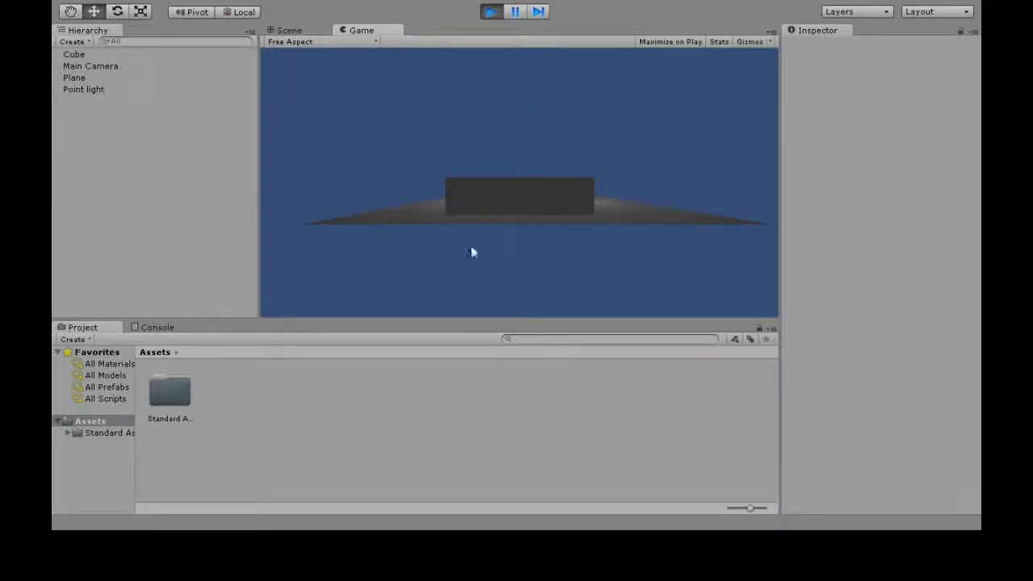
click(490, 12)
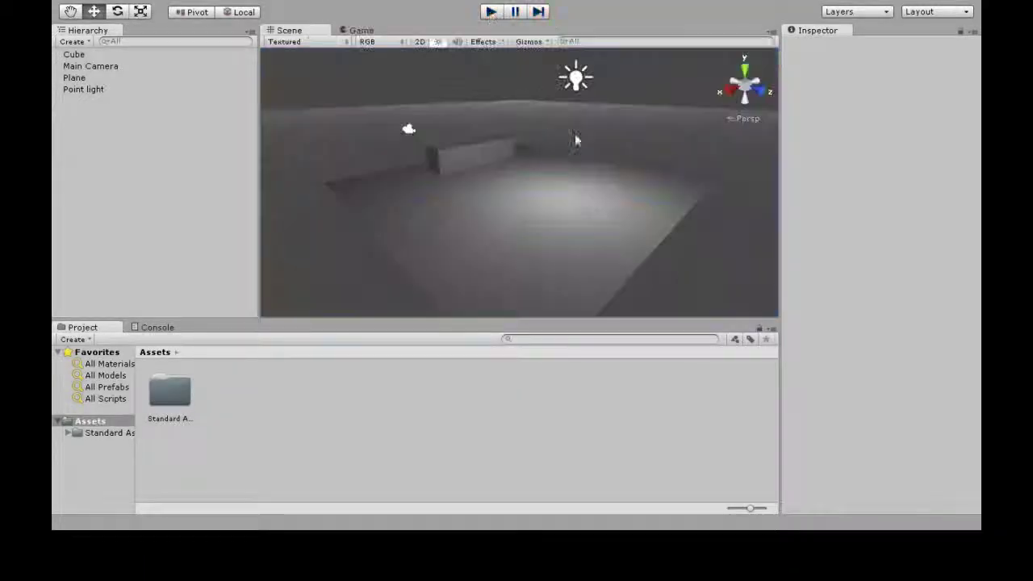
alt+drag(535, 115, 503, 129)
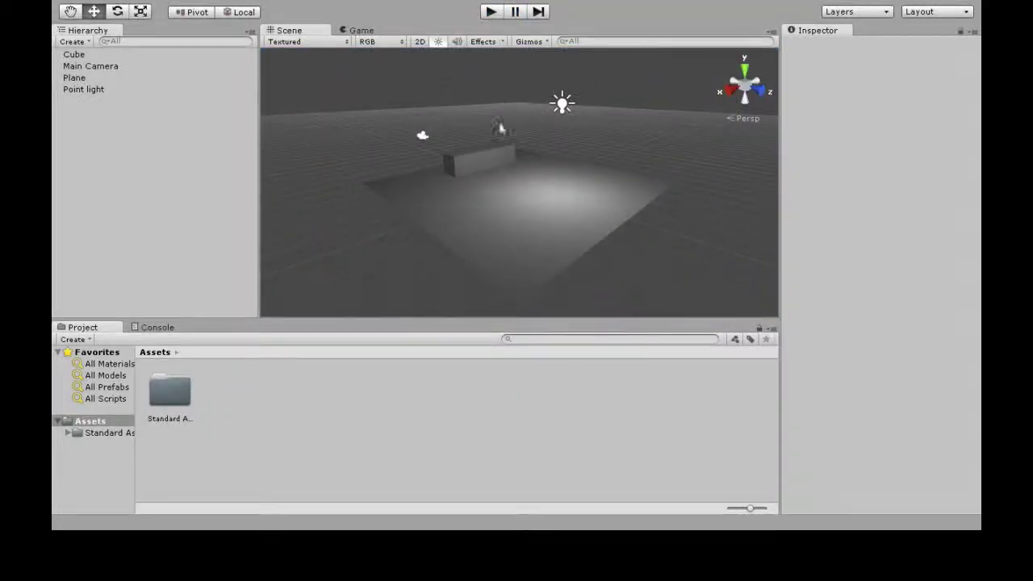
Step: Create an empty GameObject, rename it 'player' and select it
click(167, 3)
click(168, 10)
click(105, 70)
text(player)
key(Return)
click(871, 43)
click(865, 44)
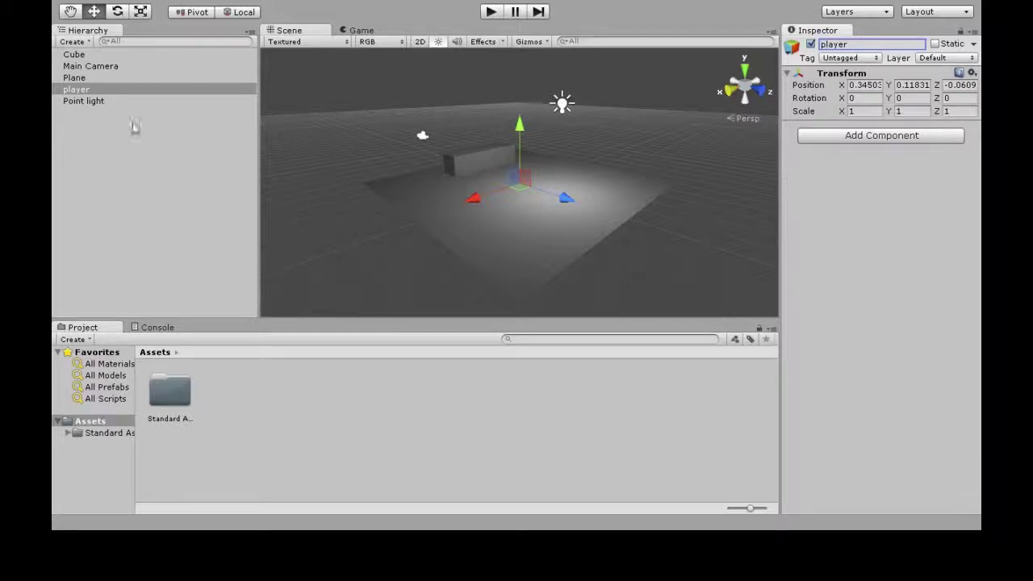
click(93, 93)
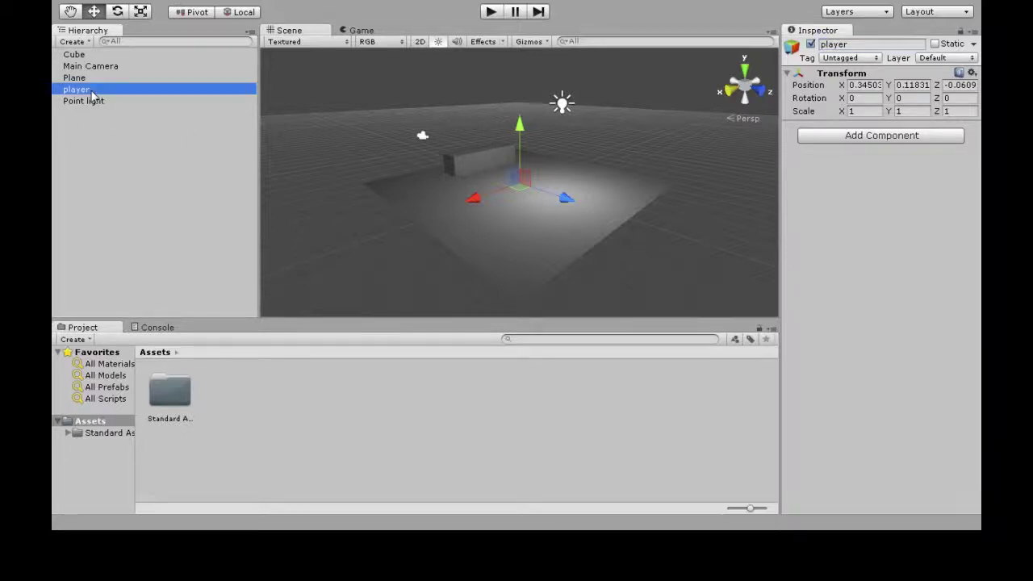
Step: Add the FPS Input Controller and Mouse Look components to player
click(871, 137)
text(fps)
click(884, 200)
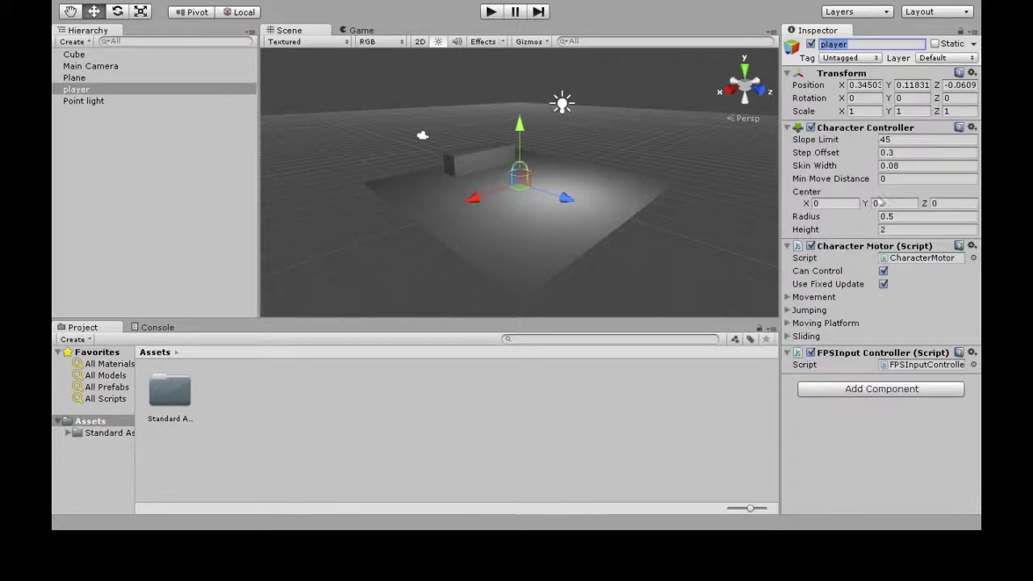
click(902, 390)
text(mouse)
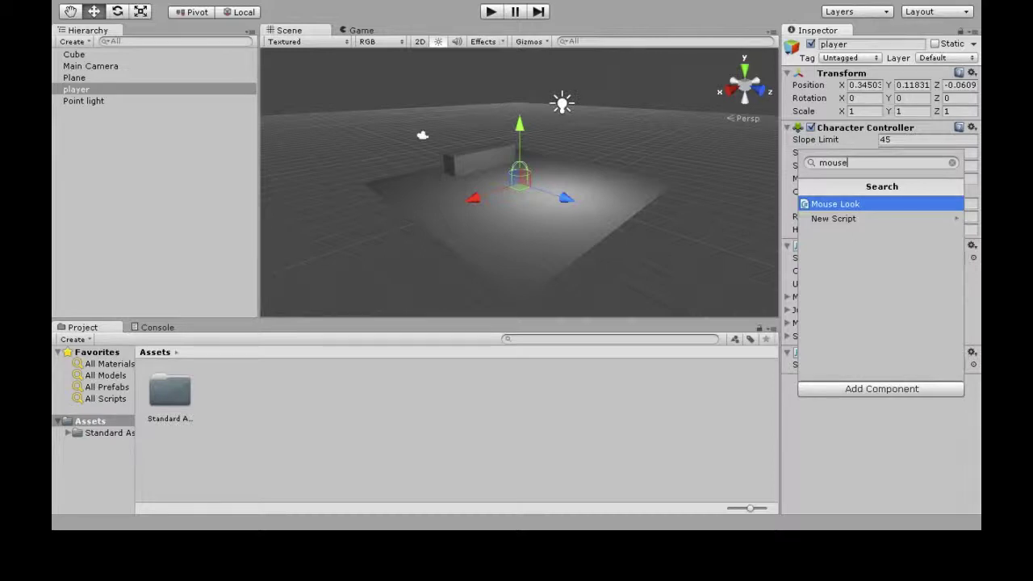
key(Return)
scroll(867, 343, down, 1)
Step: Search components for 'fps' again, then cancel without adding anything
click(894, 500)
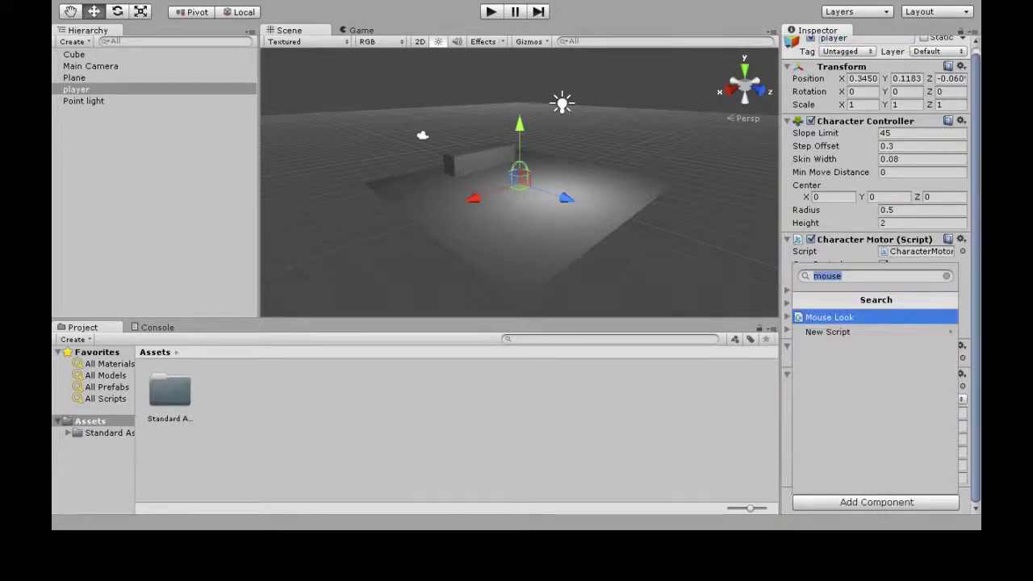
text(fps)
key(Down)
key(Up)
key(Escape)
key(Escape)
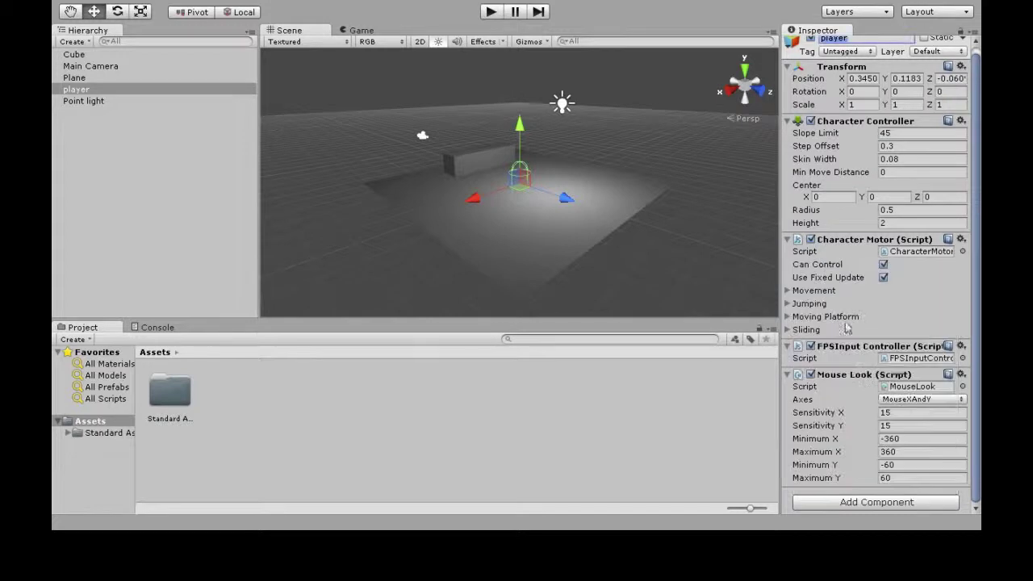
Step: Parent Main Camera under player in the Hierarchy and expand player to show it
click(90, 67)
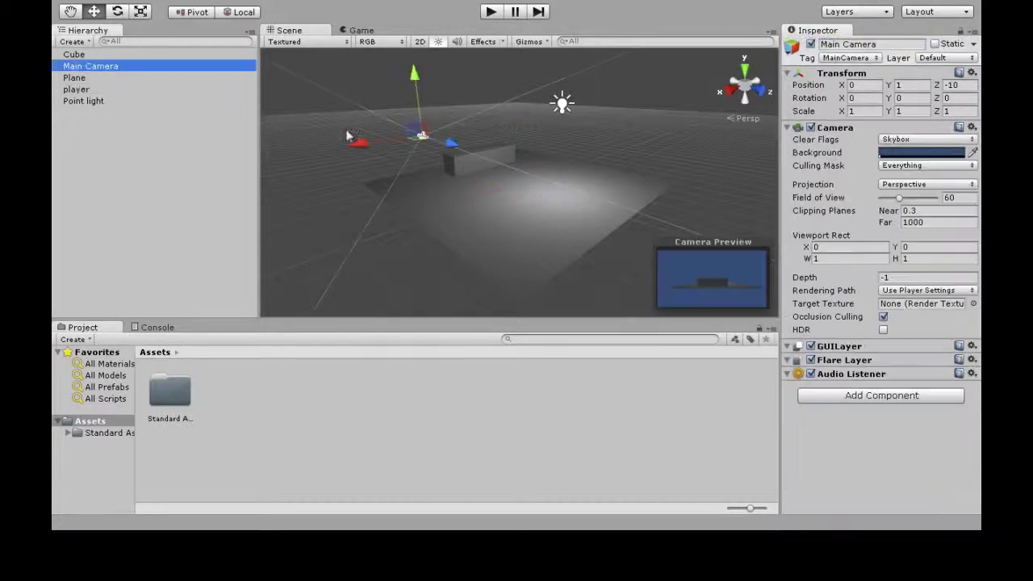
key(f)
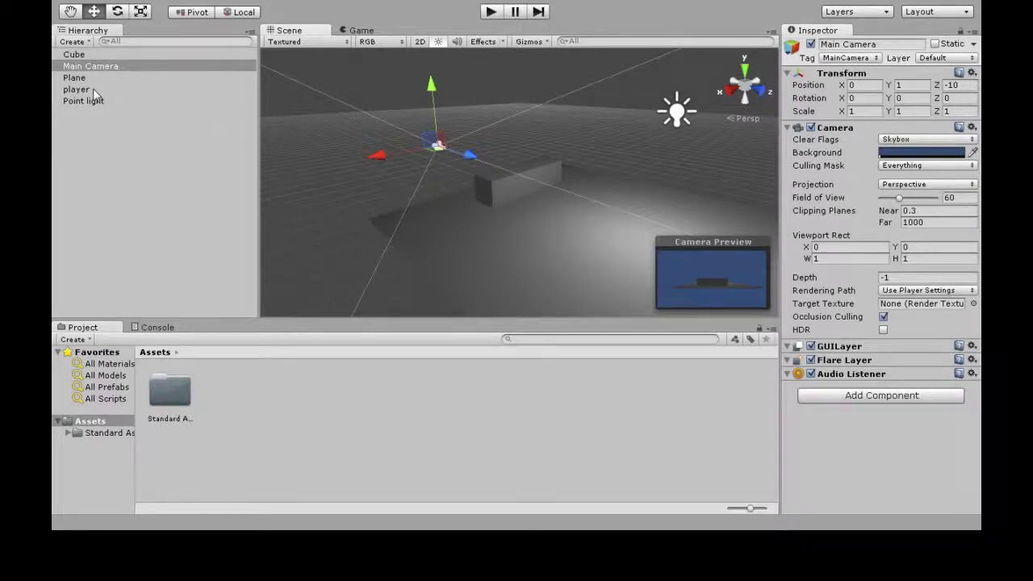
click(77, 89)
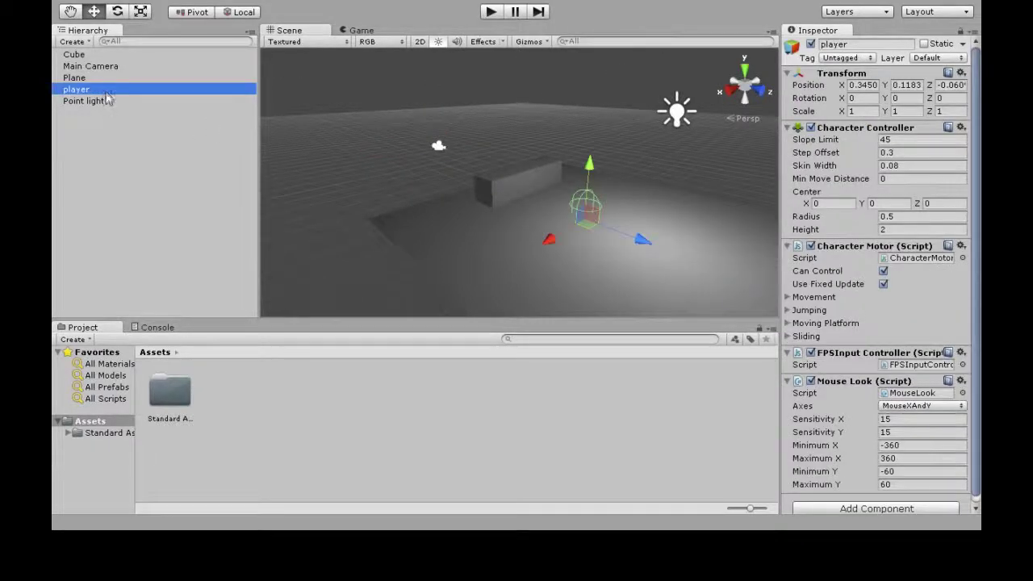
click(104, 69)
drag(104, 75, 101, 90)
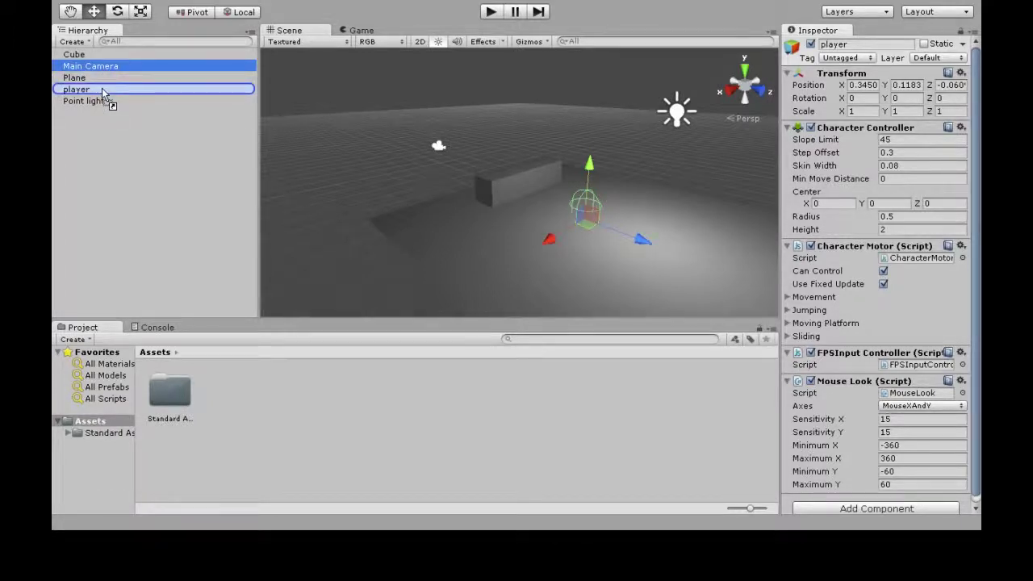
drag(102, 88, 101, 89)
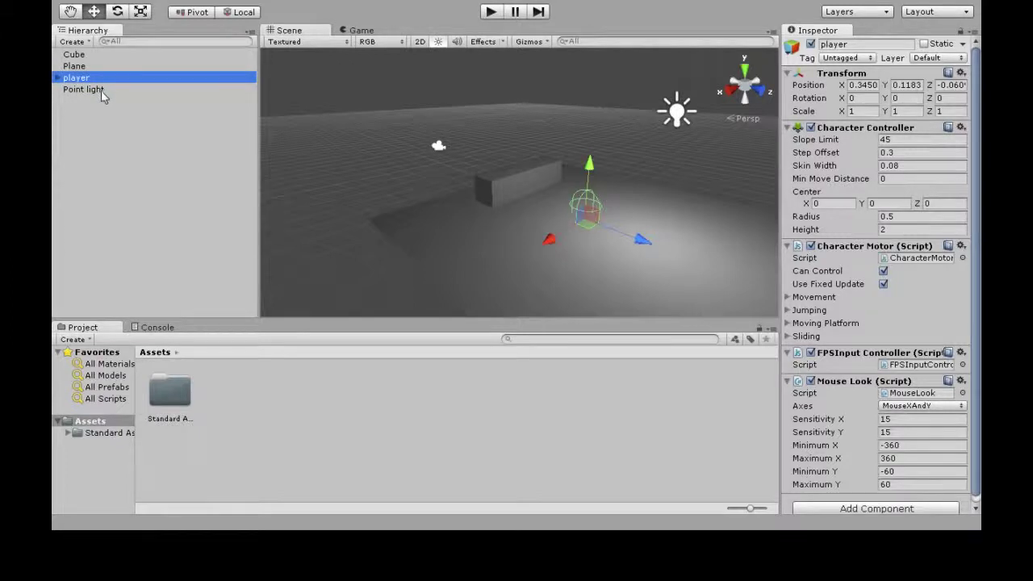
click(56, 78)
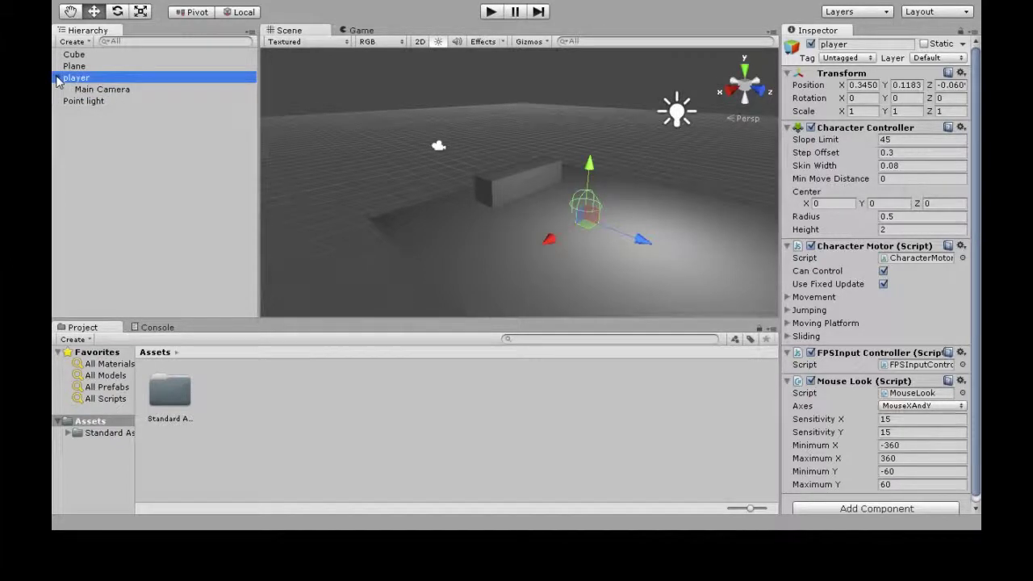
click(116, 88)
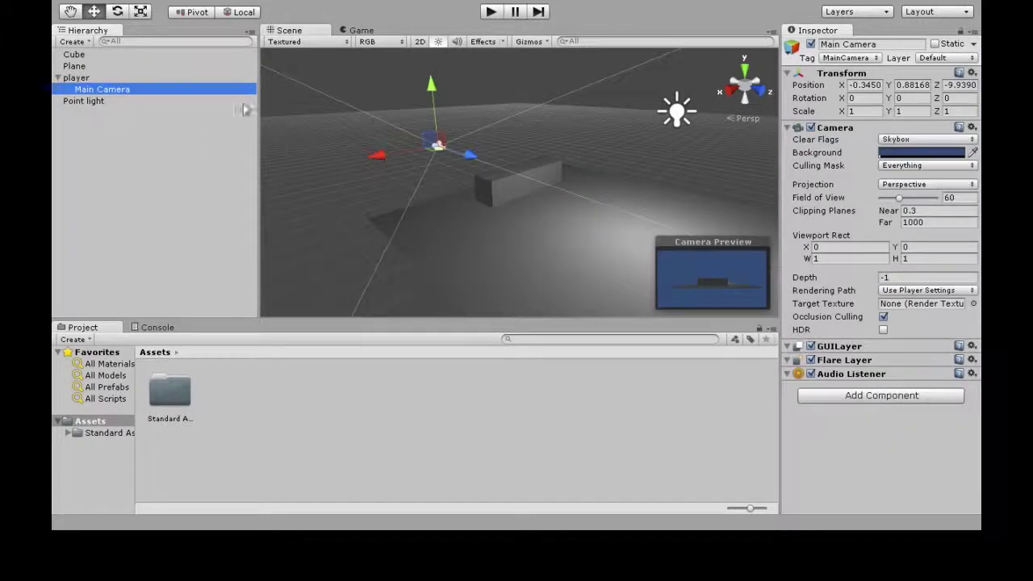
click(202, 78)
Step: Slide player along the X axis to about 2.31
click(557, 236)
mouse_move(557, 236)
mouse_down()
mouse_move(571, 234)
mouse_move(445, 280)
mouse_move(541, 251)
mouse_move(702, 137)
mouse_move(557, 230)
mouse_move(413, 294)
mouse_up()
drag(509, 260, 494, 266)
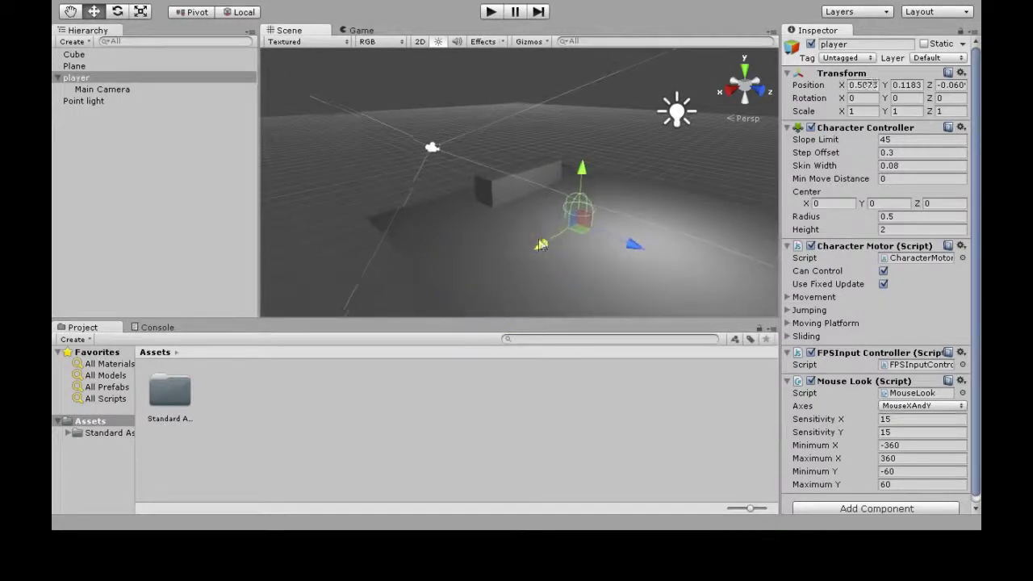
Step: Set the child Main Camera's position to 0, 0, 0
click(106, 89)
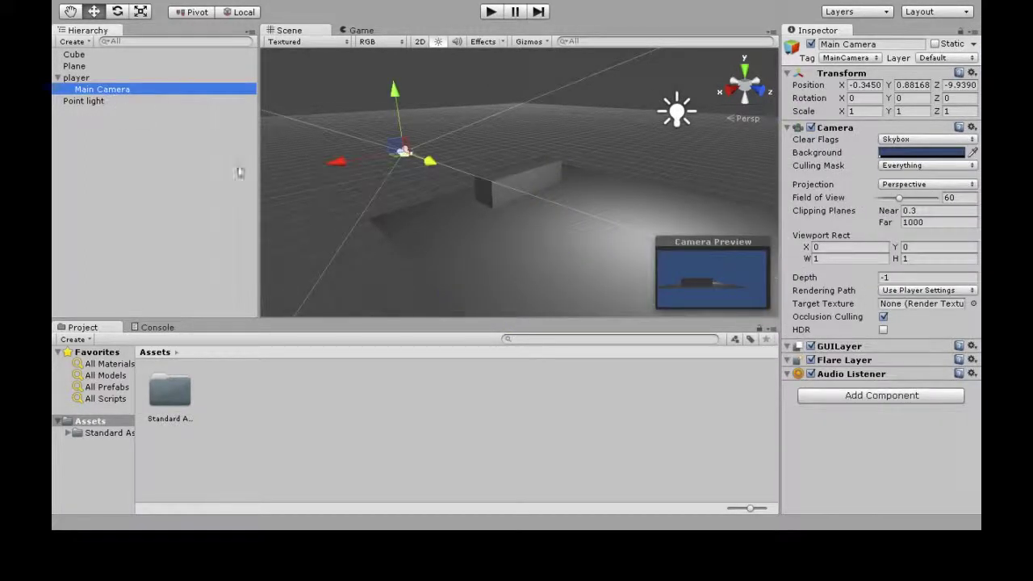
click(864, 85)
text(0)
click(912, 85)
text(0)
click(967, 85)
text(0)
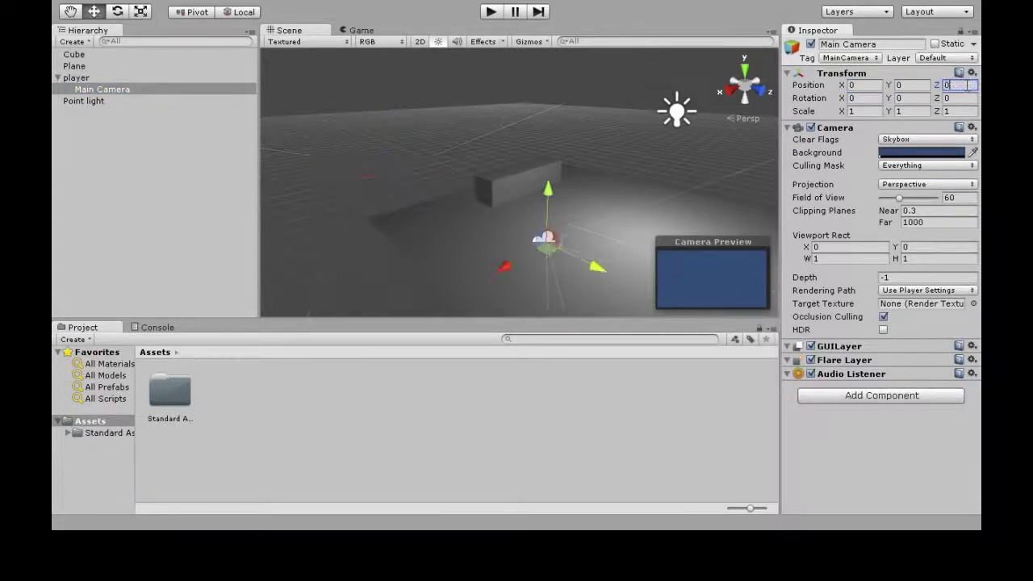
Step: Raise player above the floor with its move handles and run the game
click(96, 78)
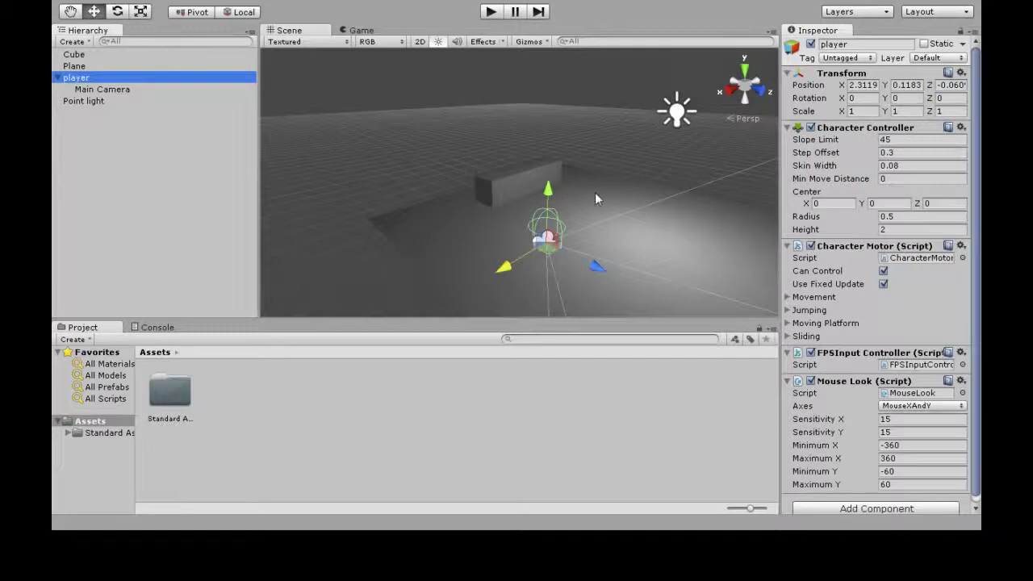
drag(549, 194, 550, 171)
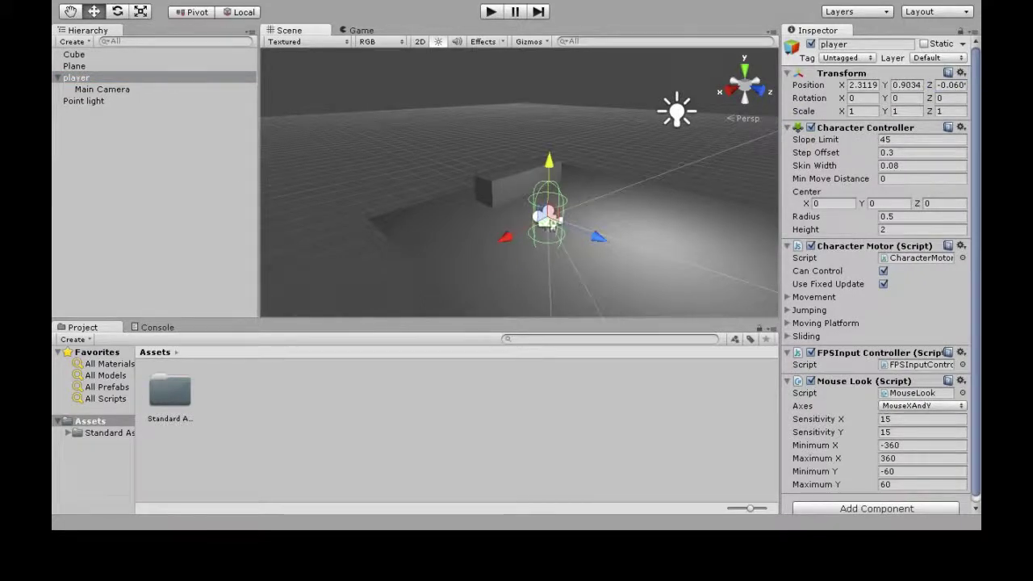
drag(509, 241, 540, 229)
mouse_move(577, 159)
mouse_down()
mouse_move(586, 110)
mouse_move(588, 172)
mouse_up()
drag(589, 171, 572, 111)
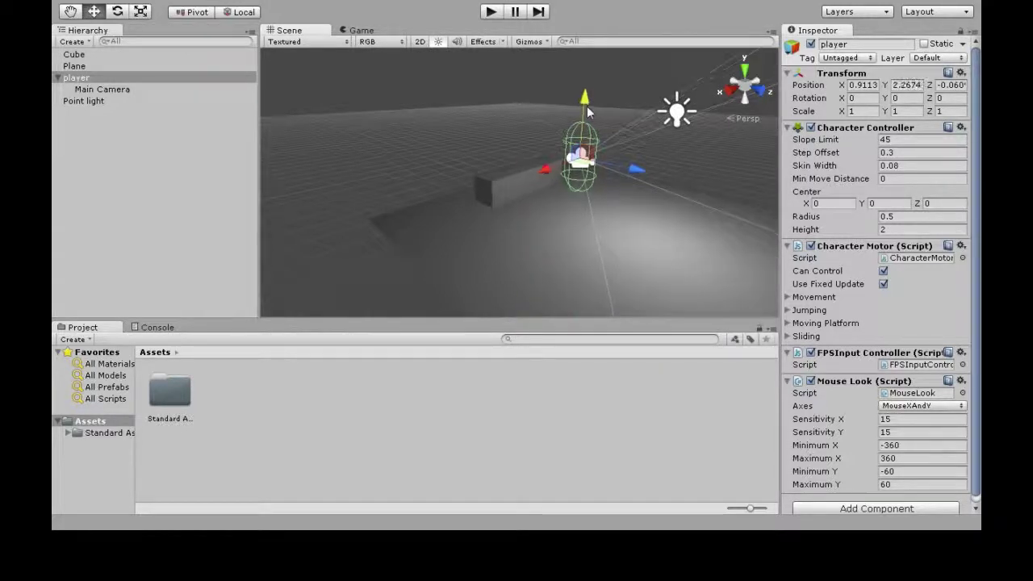
click(491, 11)
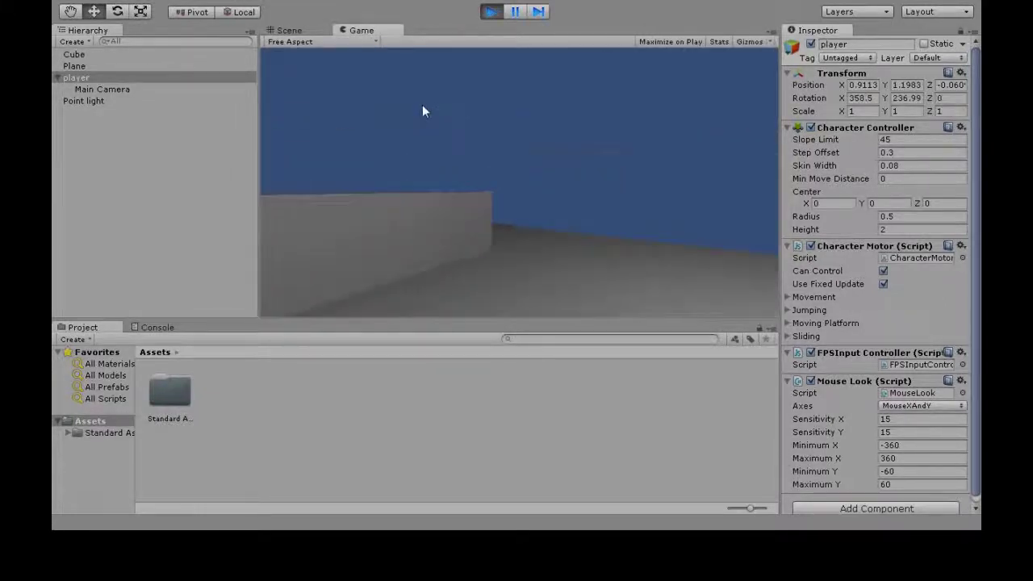